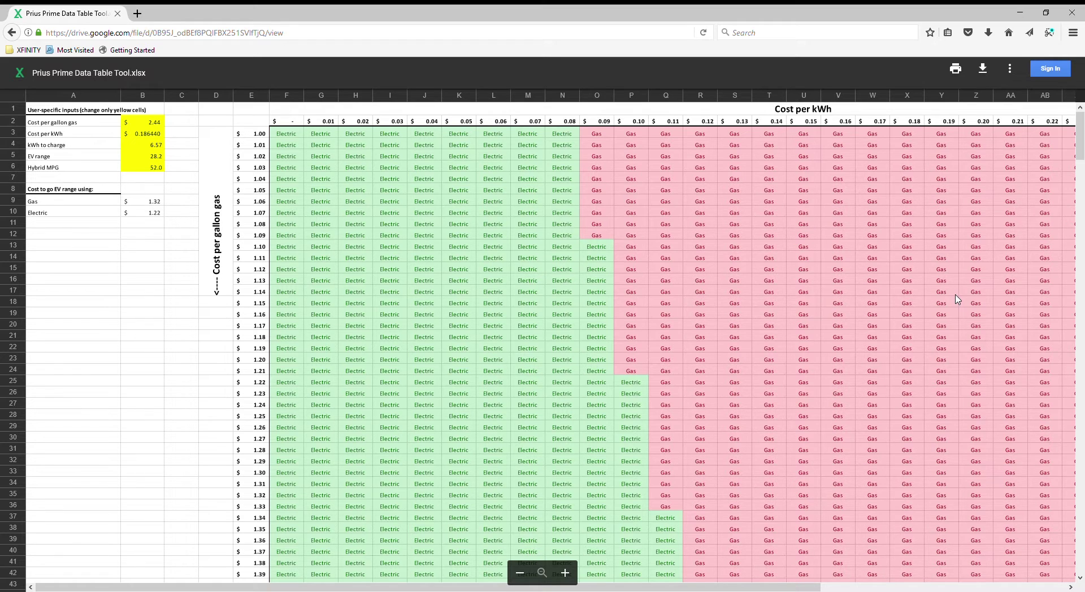
# Download the Prius Prime Data Table Tool workbook from the Google Drive preview.
pyautogui.click(990, 77)
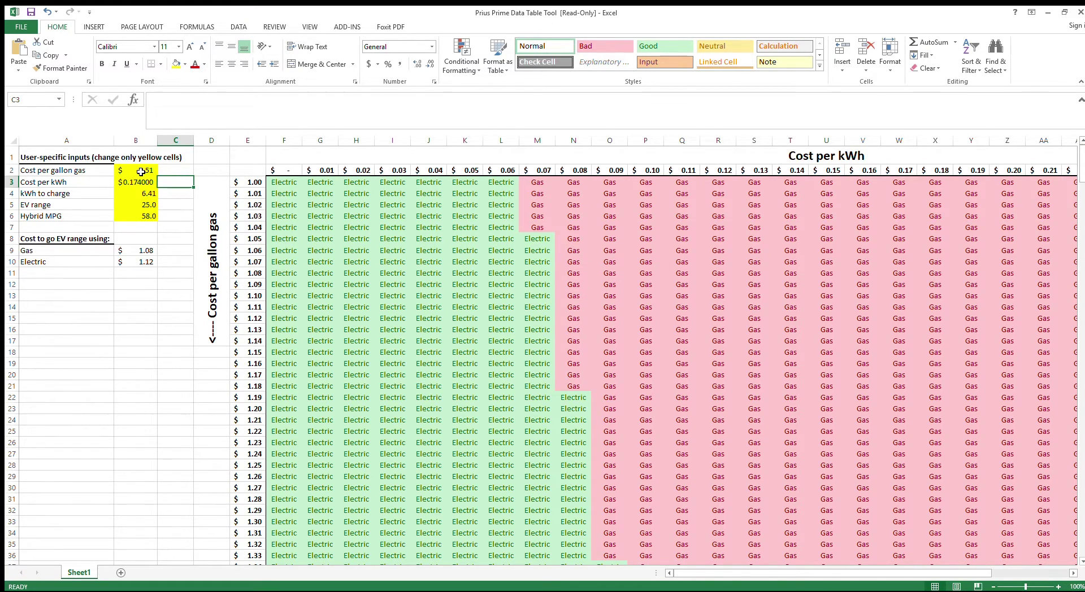
# Enter an EV range of 30 and a Hybrid MPG of 59.6 in the yellow inputs.
pyautogui.moveTo(141, 170); pyautogui.dragTo(135, 263)
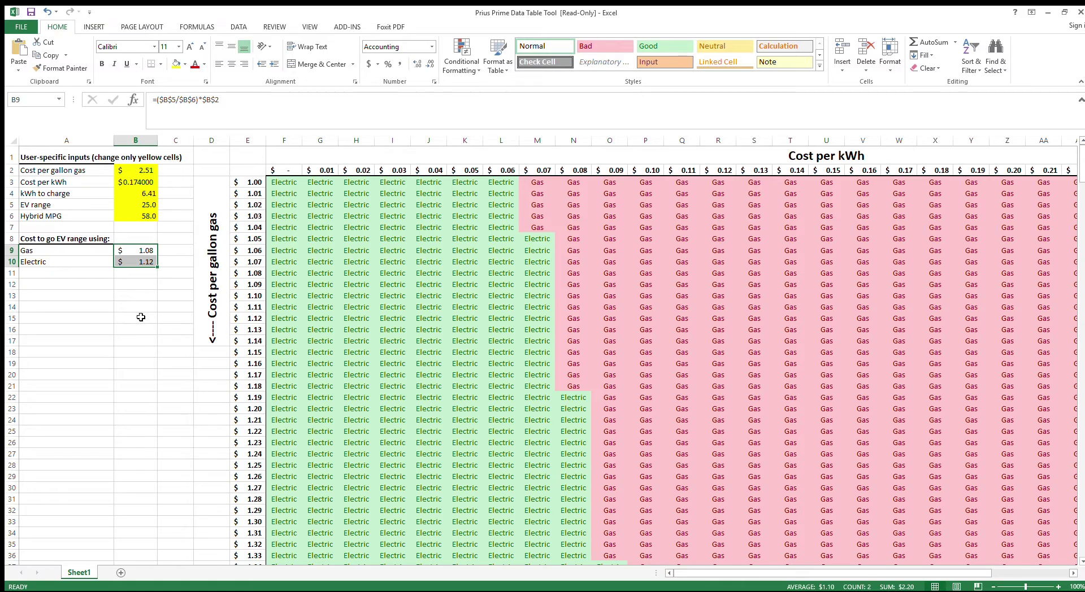
pyautogui.click(137, 206)
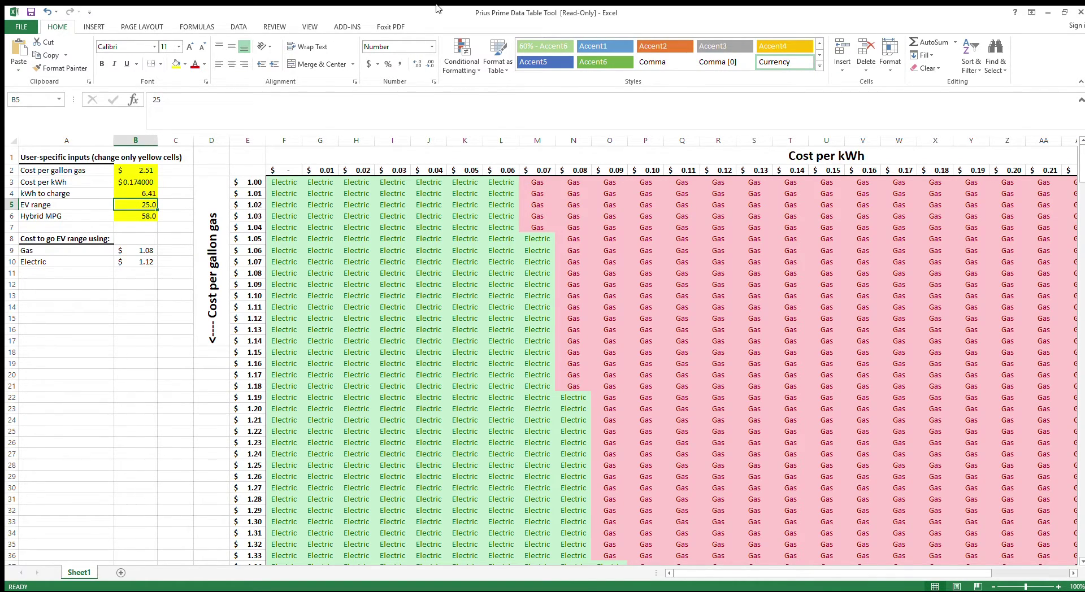
pyautogui.write('30')
pyautogui.press('Return')
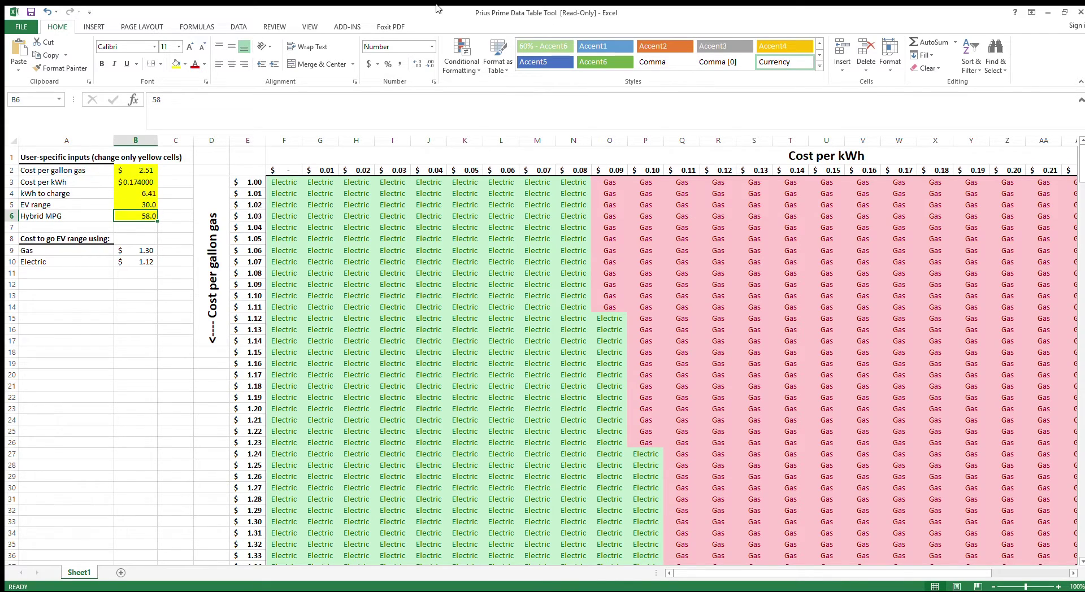
pyautogui.write('59.')
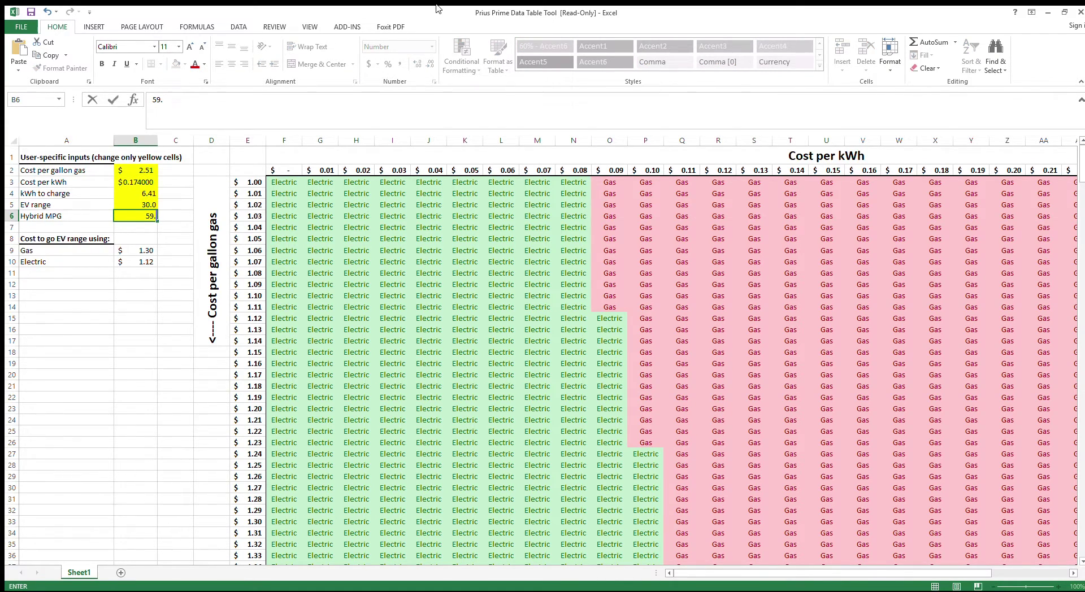
pyautogui.write('6')
pyautogui.press('Return')
# Set kWh to charge to 6.57 and cost per kWh to 0.1864.
pyautogui.click(135, 193)
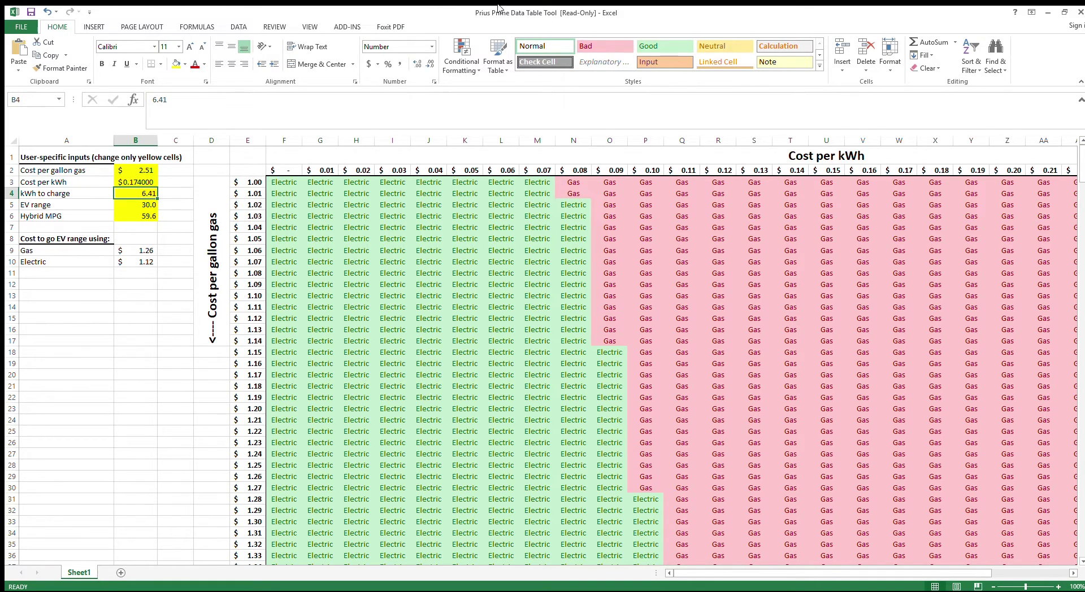
pyautogui.write('6.57')
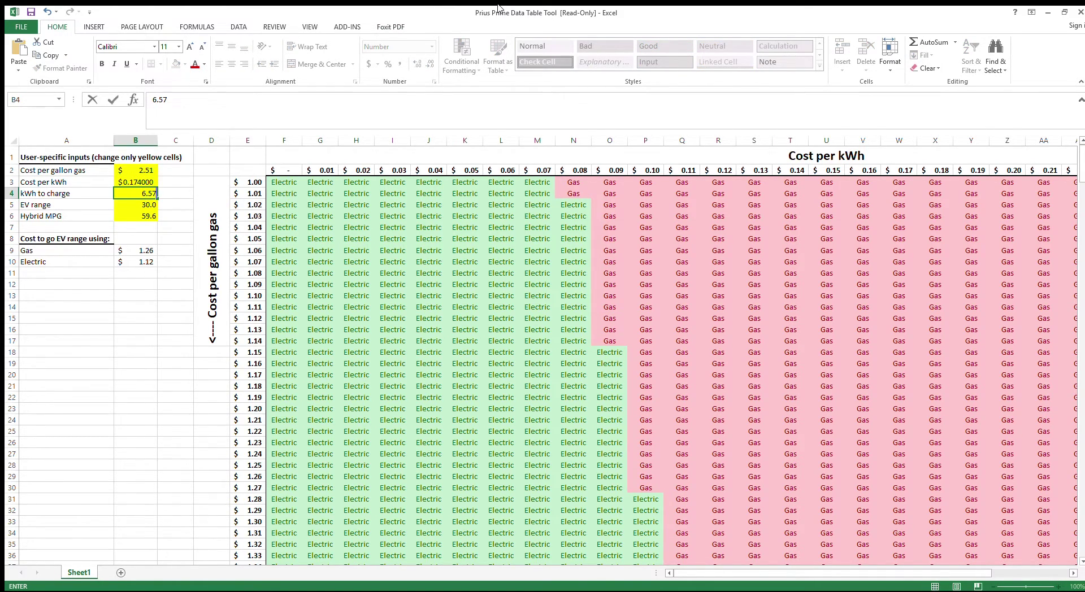
pyautogui.press('Return')
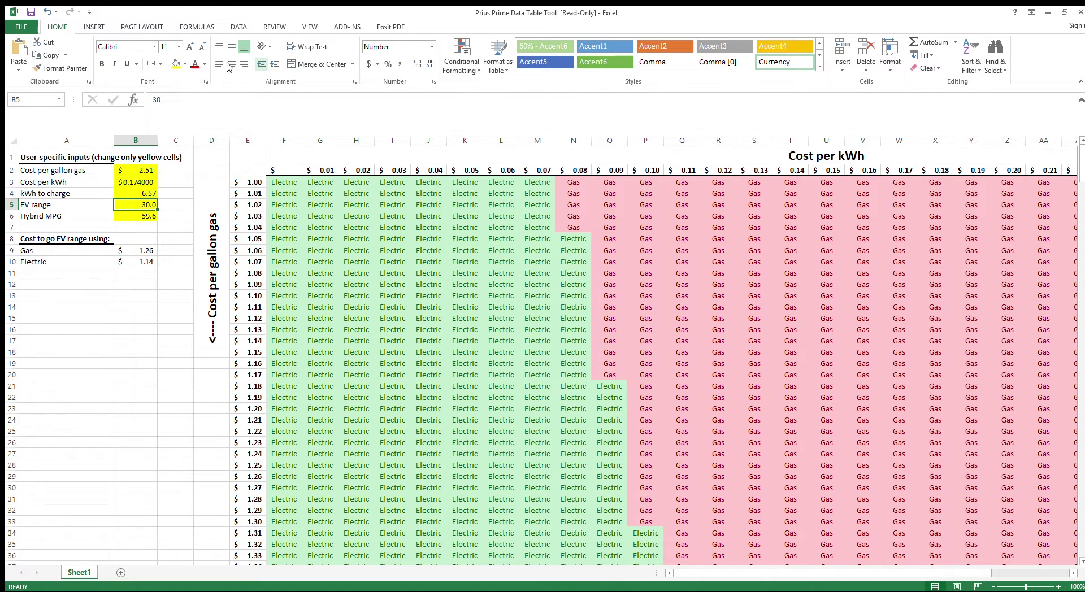
pyautogui.click(149, 185)
pyautogui.write('1')
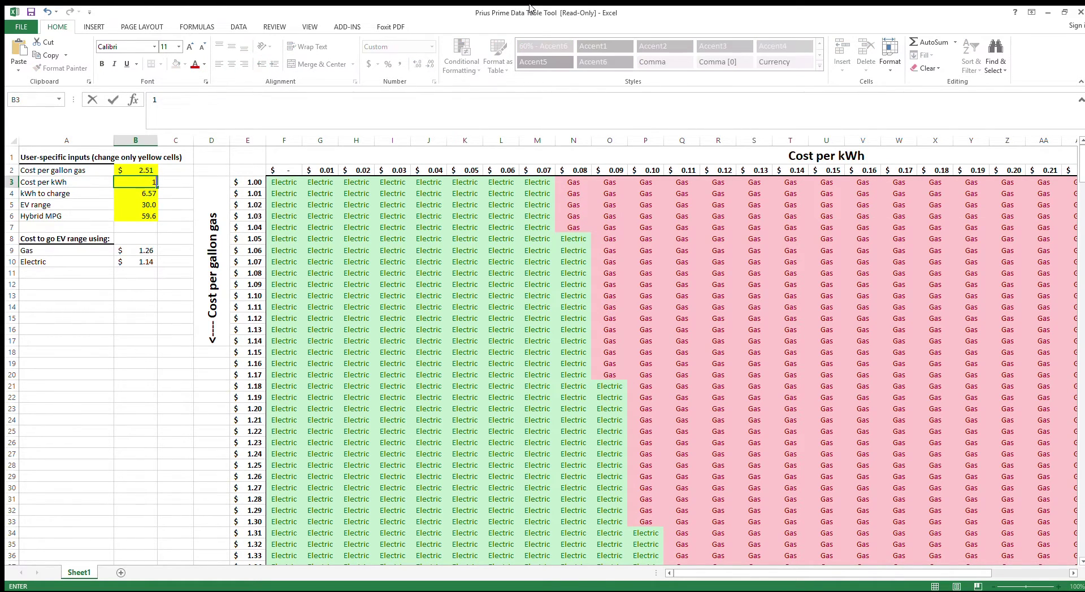
pyautogui.press('BackSpace')
pyautogui.write('.1864')
pyautogui.press('Return')
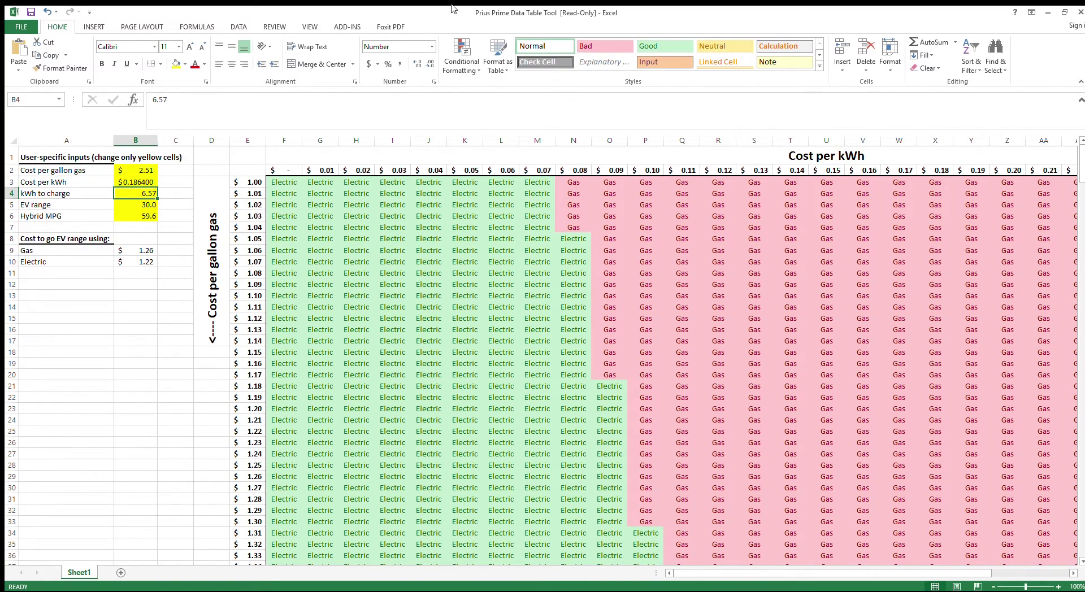
# Set the gas cost per gallon to 2.58, then reselect the EV range cell.
pyautogui.click(142, 174)
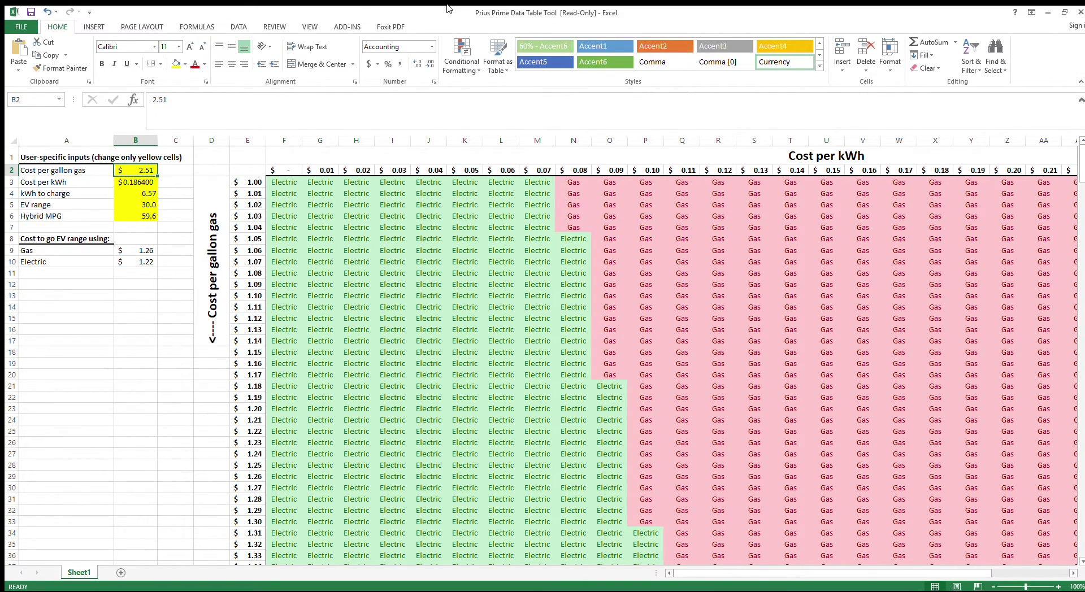
pyautogui.write('2.58')
pyautogui.press('Return')
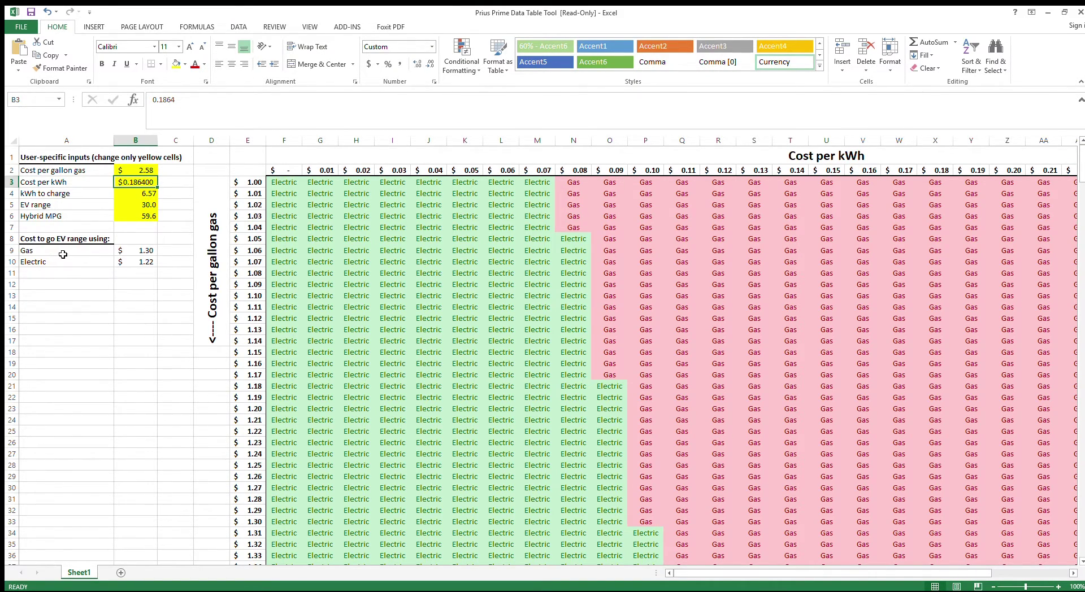
pyautogui.click(124, 205)
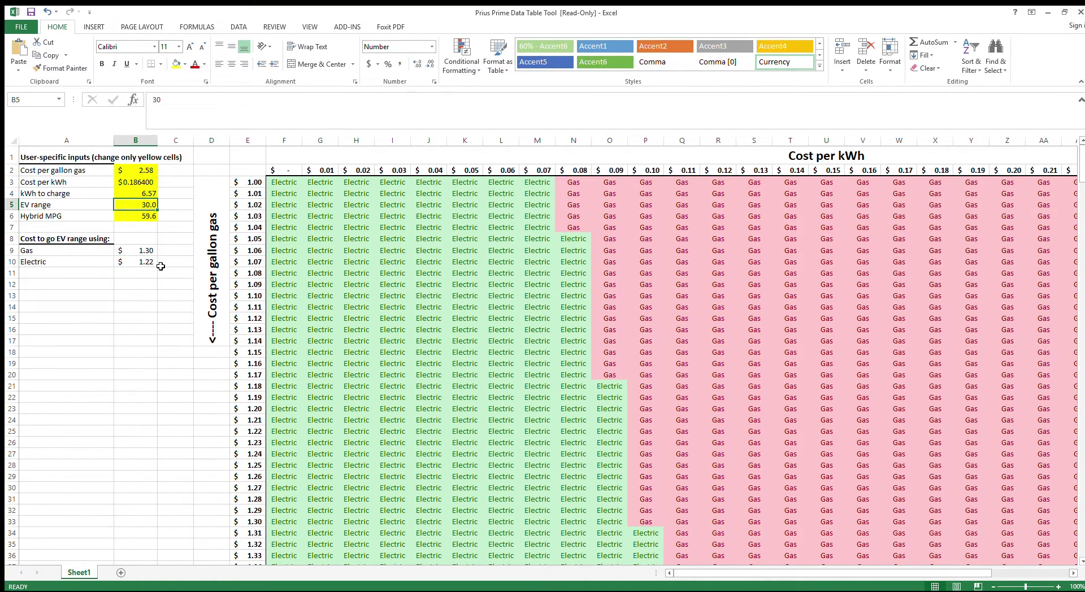
pyautogui.click(129, 265)
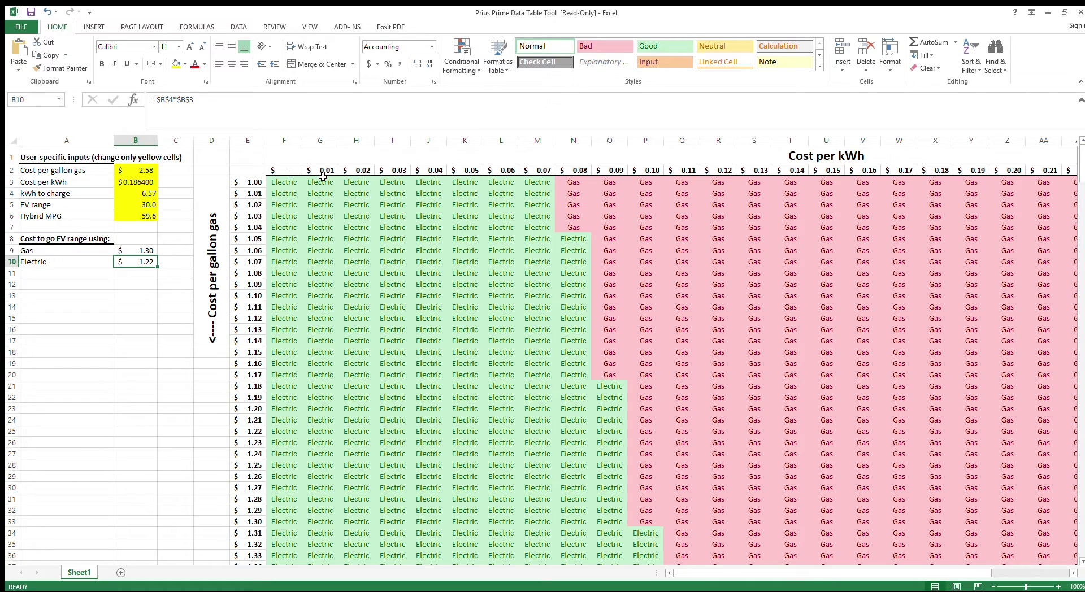
# Hide the $0.01–$0.18 per kWh columns and select the $0.19 per kWh column.
pyautogui.moveTo(323, 174); pyautogui.dragTo(487, 171)
pyautogui.moveTo(320, 170); pyautogui.dragTo(797, 170)
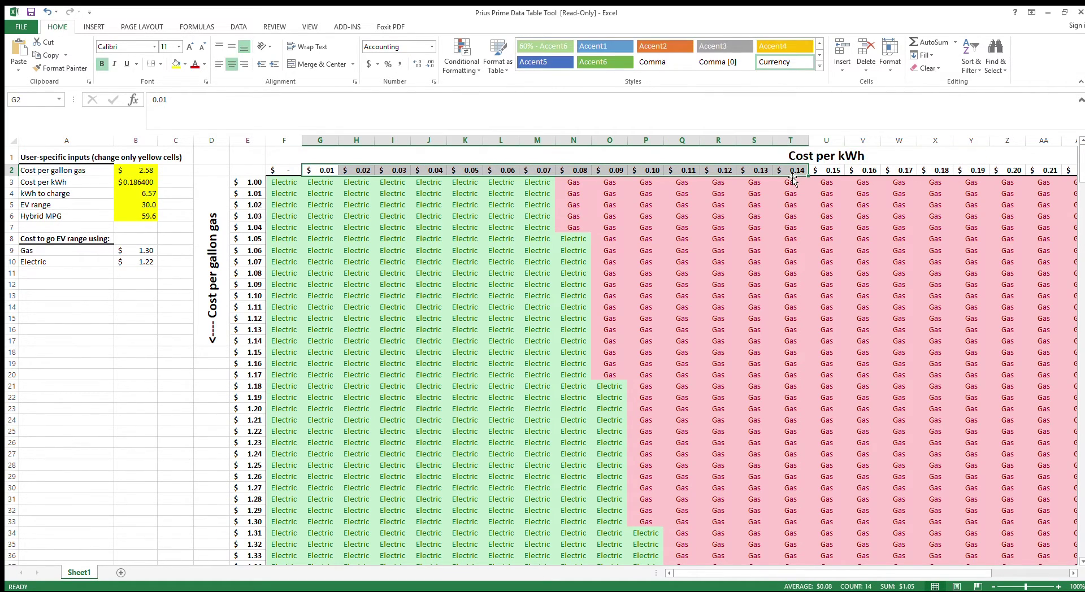
pyautogui.moveTo(320, 146); pyautogui.dragTo(949, 146)
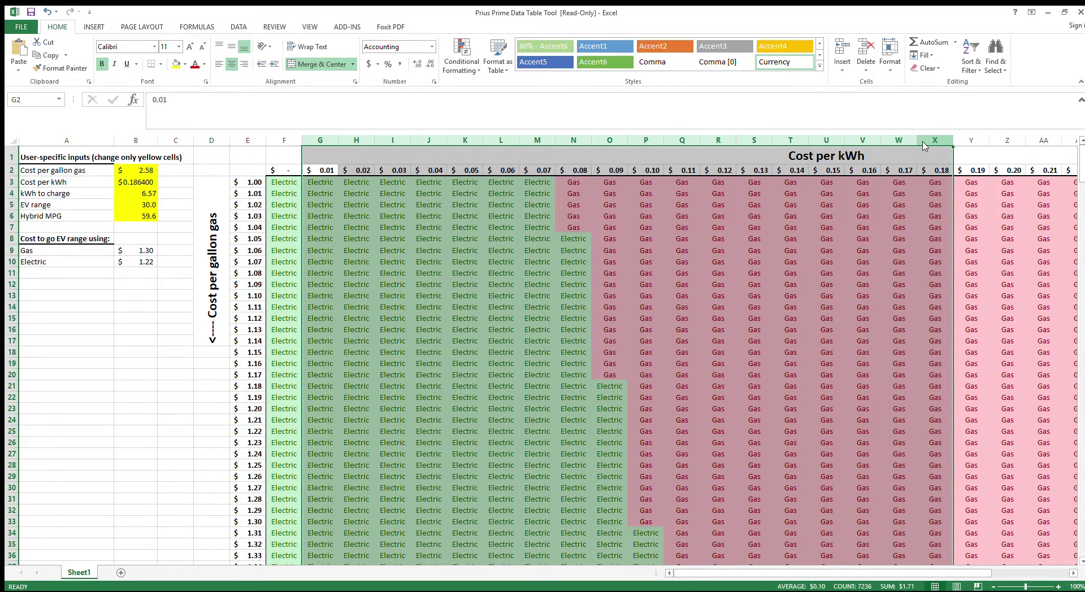
pyautogui.hscroll(6, 948, 292)
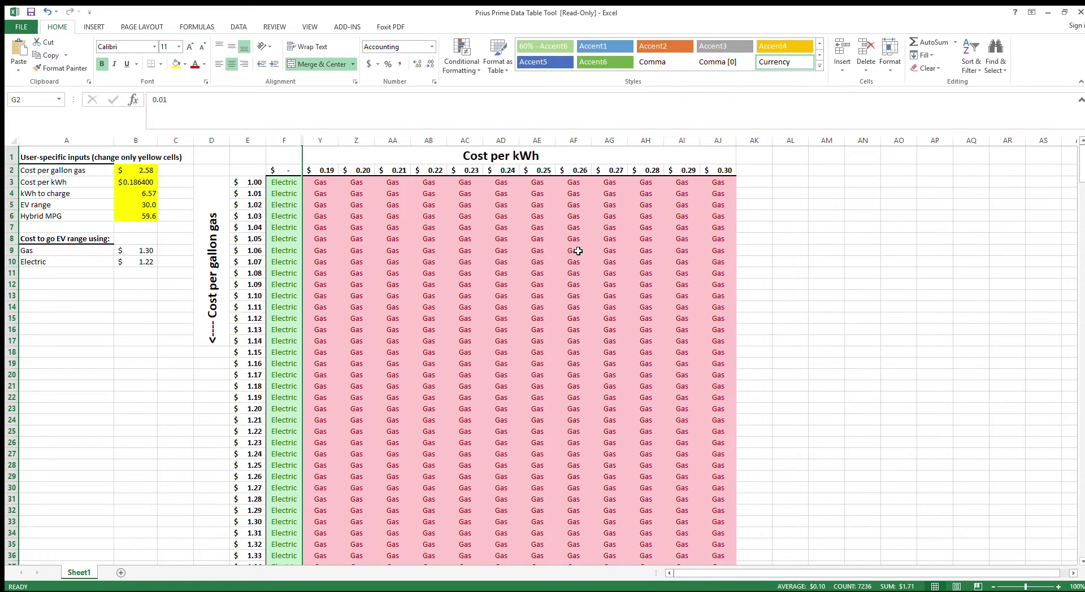
pyautogui.click(327, 145)
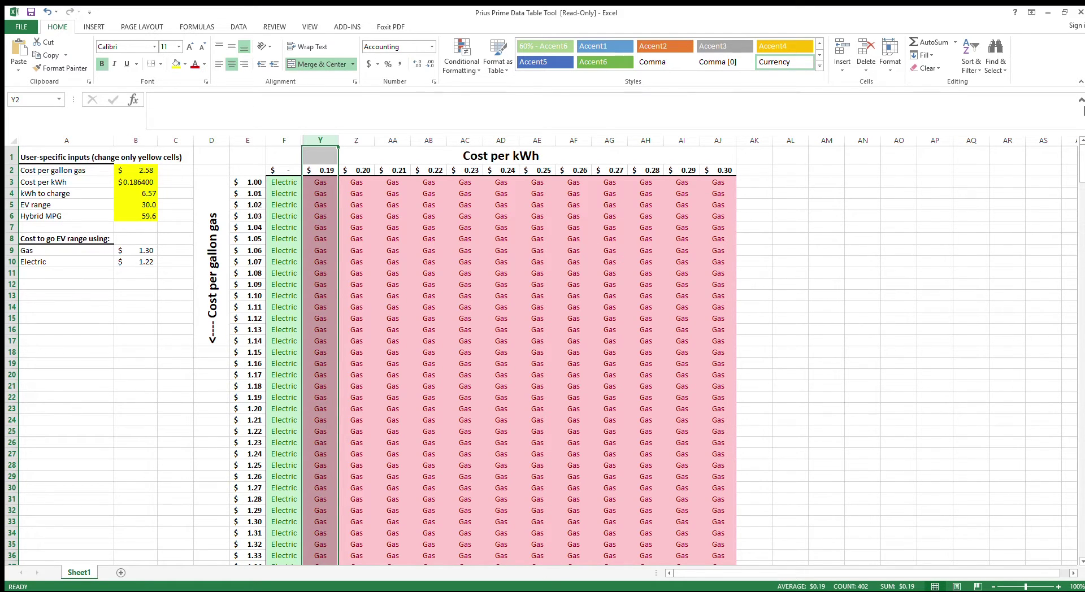
pyautogui.moveTo(1081, 164); pyautogui.dragTo(1080, 304)
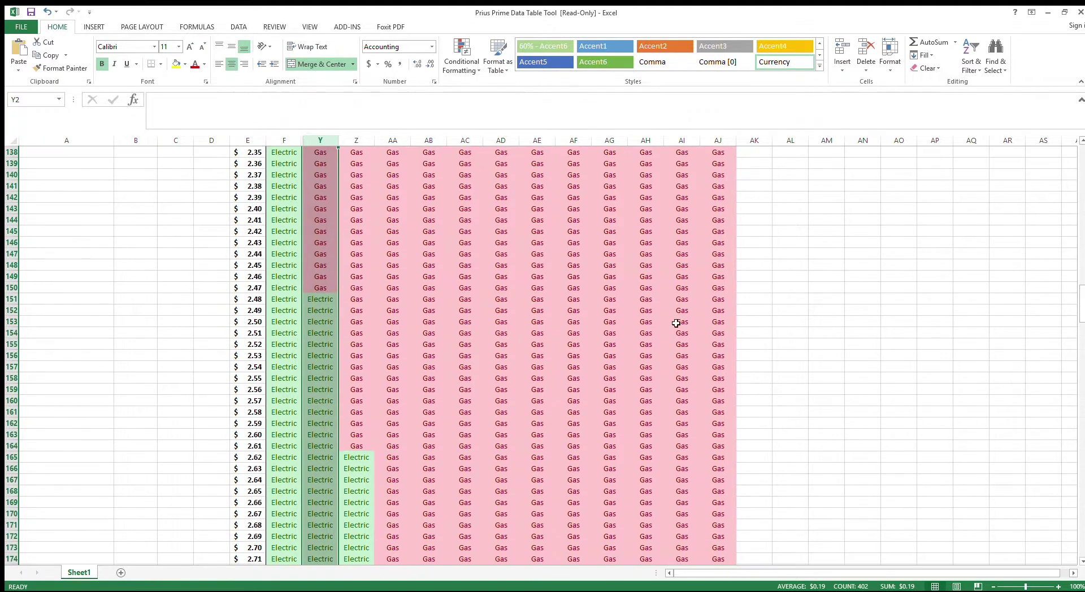
pyautogui.click(318, 301)
pyautogui.click(246, 301)
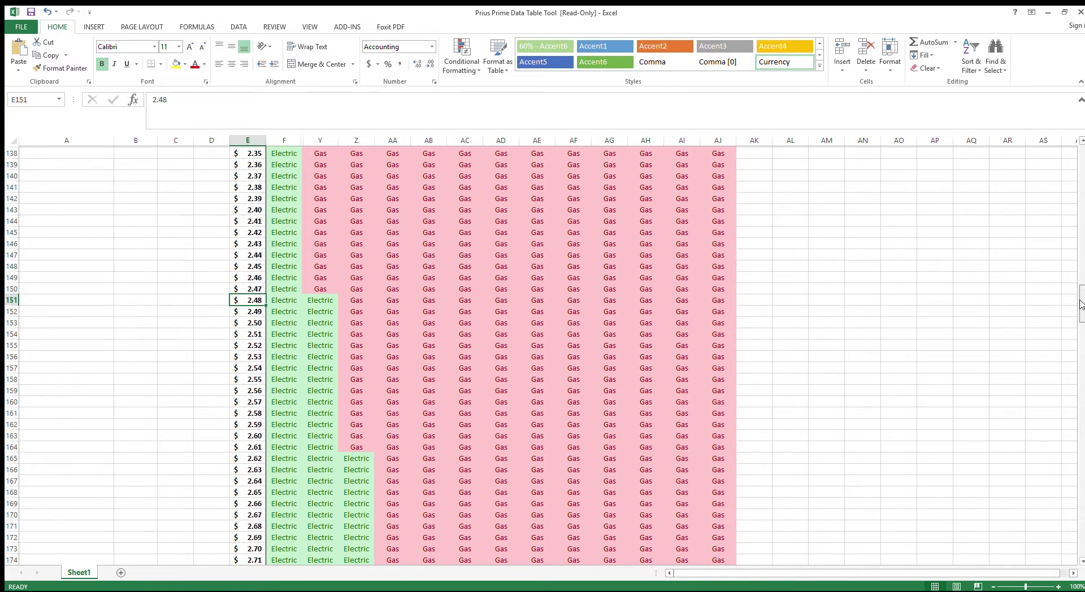
pyautogui.scroll(-1, 1081, 305)
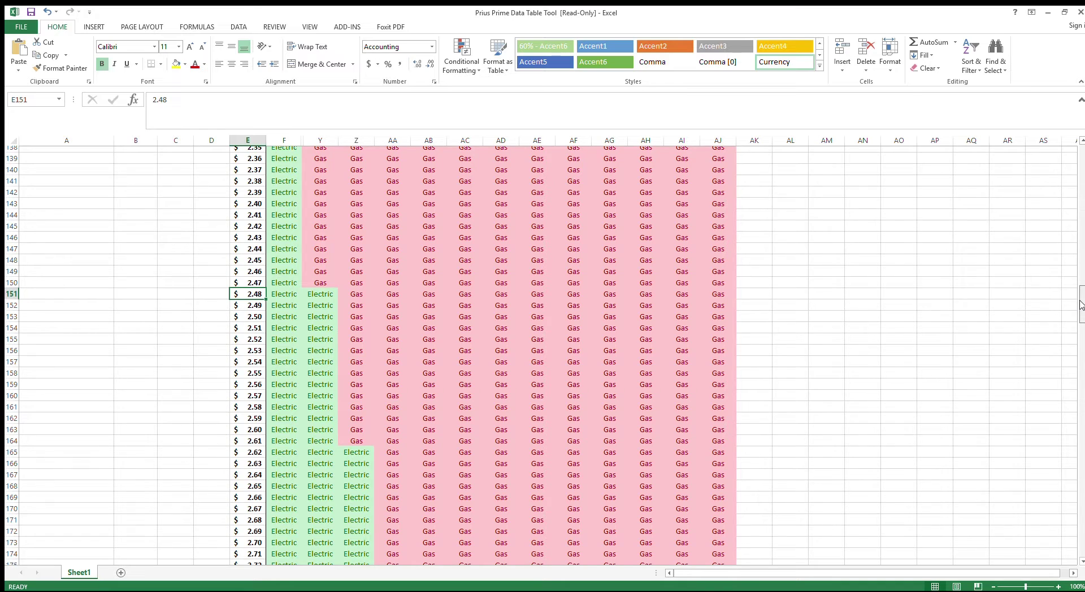
pyautogui.moveTo(1080, 305); pyautogui.dragTo(1080, 164)
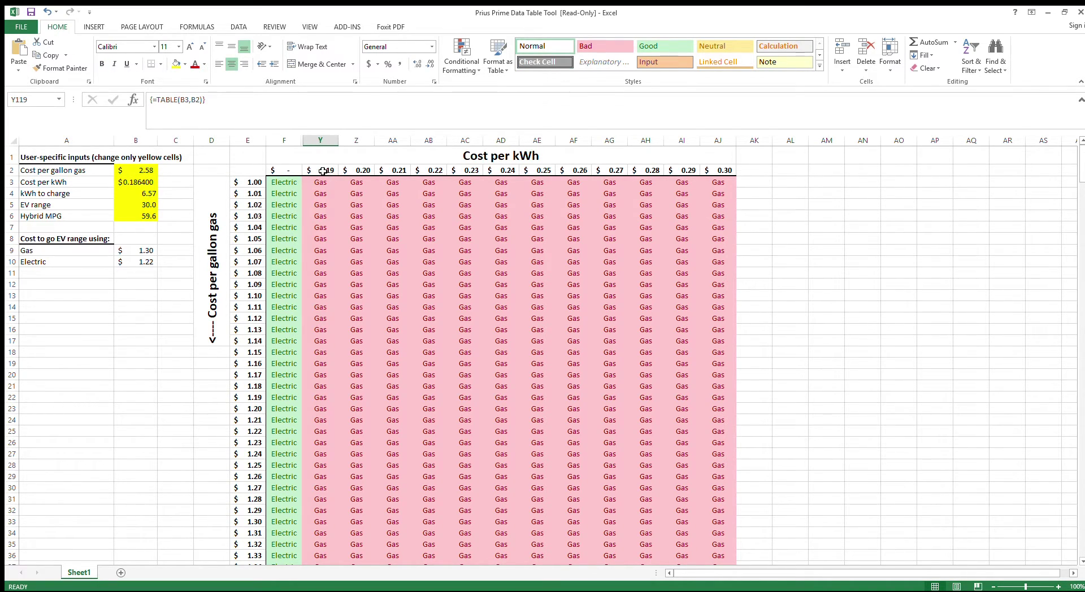
pyautogui.moveTo(323, 170); pyautogui.dragTo(684, 170)
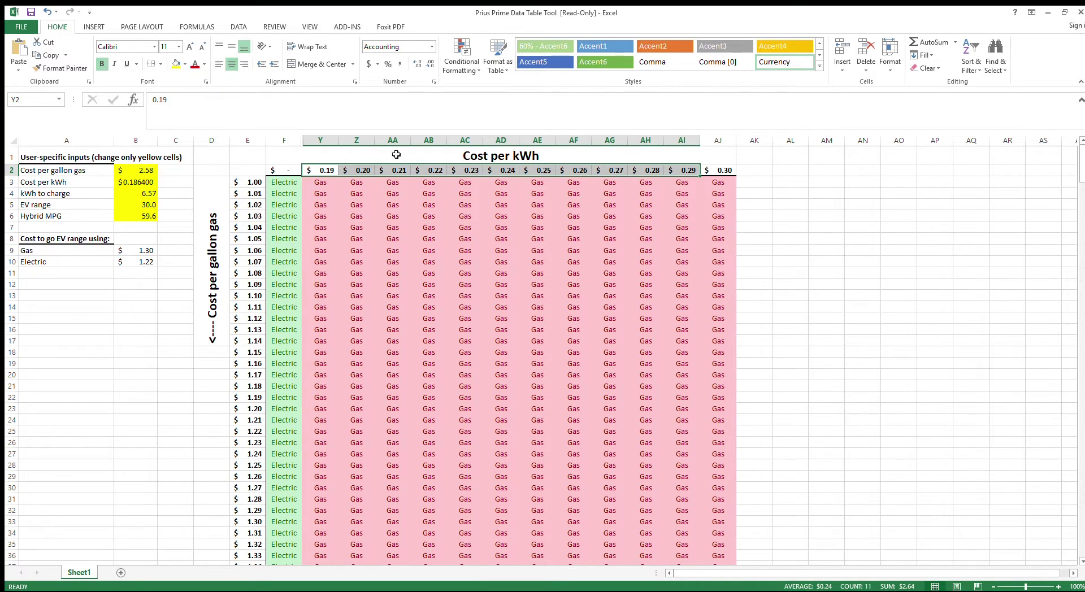
pyautogui.click(136, 184)
pyautogui.moveTo(243, 183); pyautogui.dragTo(255, 308)
pyautogui.click(150, 170)
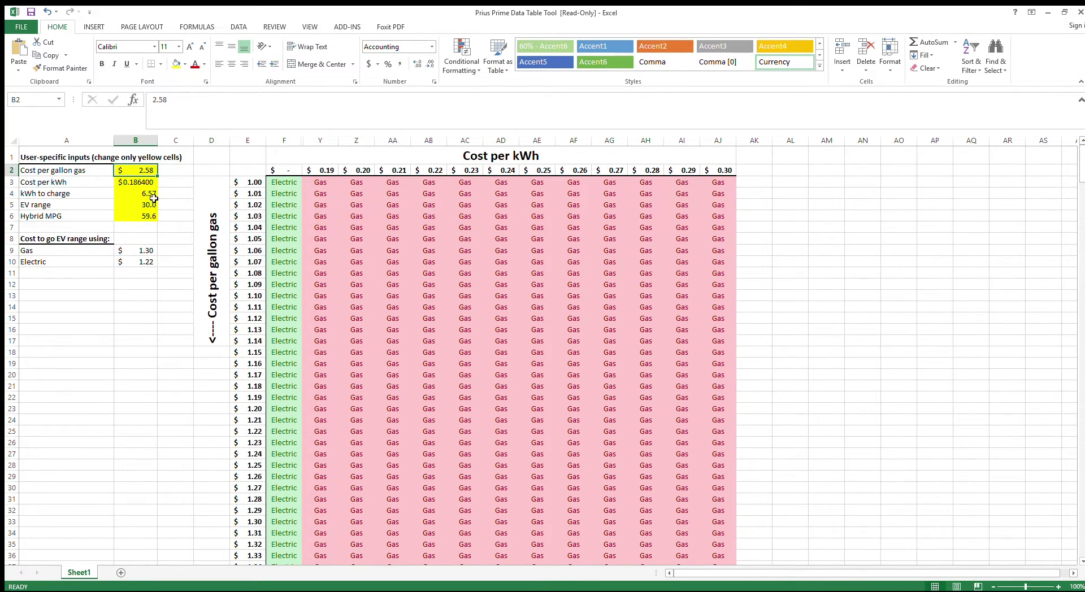
pyautogui.moveTo(132, 195); pyautogui.dragTo(134, 216)
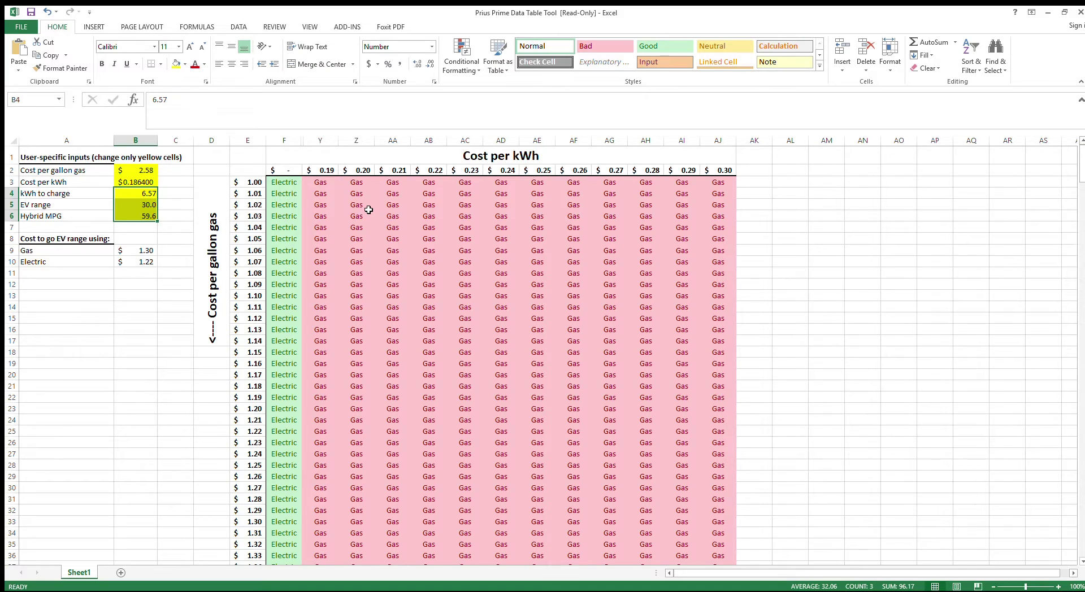
pyautogui.press('Up')
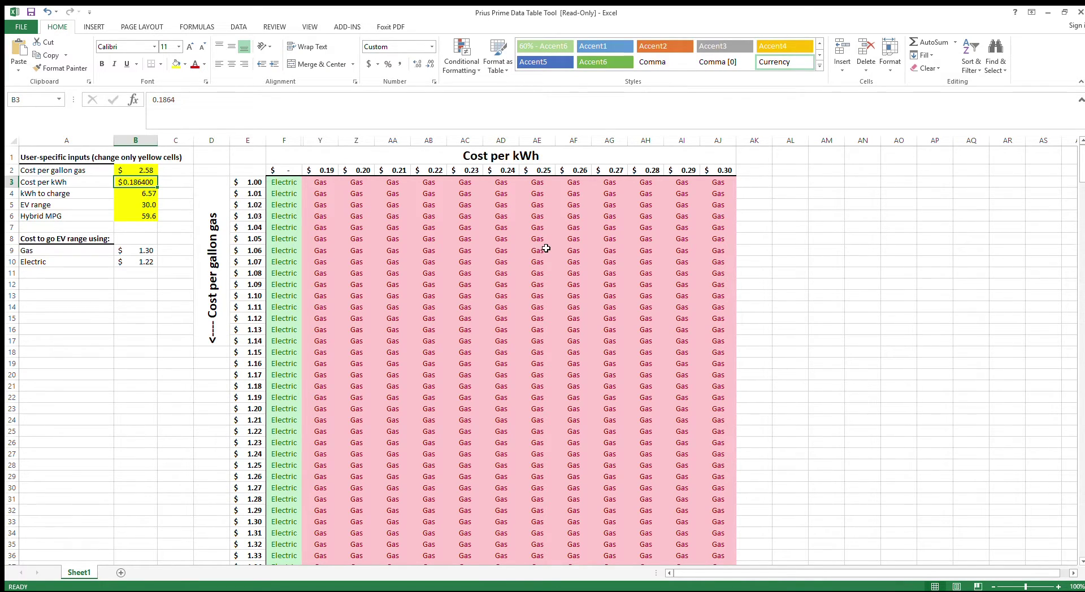